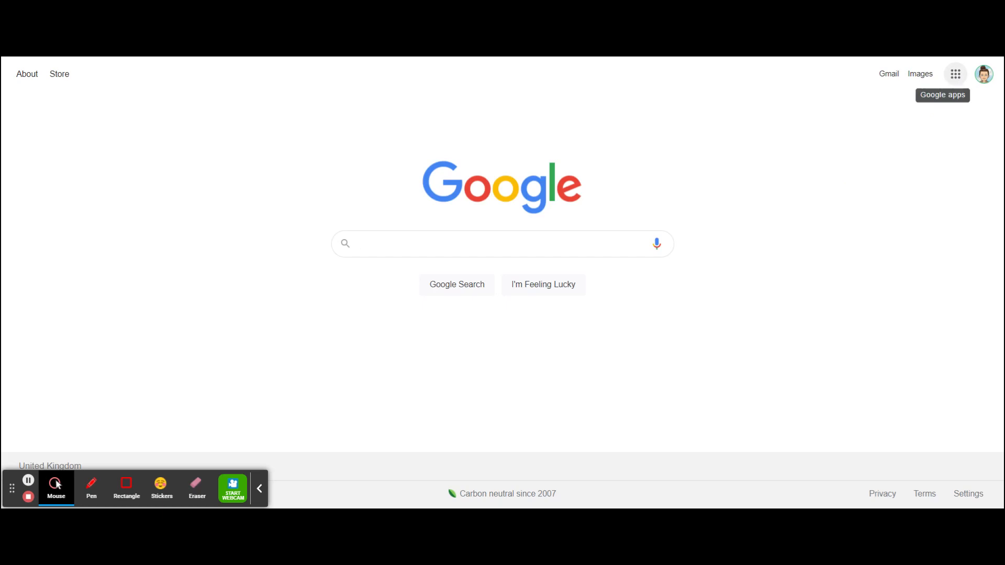
# Step: Open the Google apps grid panel from the top right of the Google homepage
pyautogui.click(956, 76)
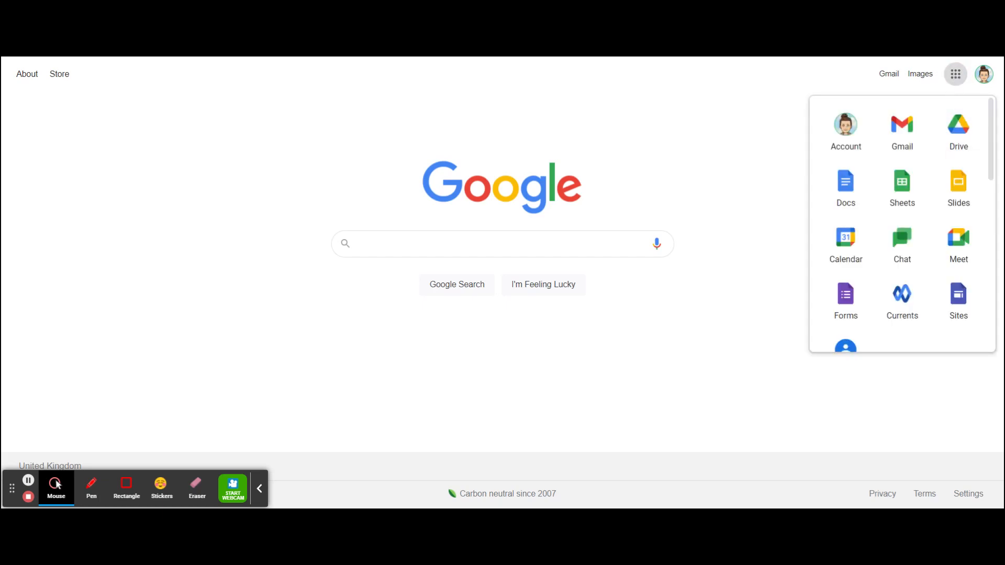
pyautogui.scroll(-3, 930, 151)
pyautogui.scroll(3, 932, 153)
# Step: Launch Docs from the apps panel and create a Blank document
pyautogui.click(850, 195)
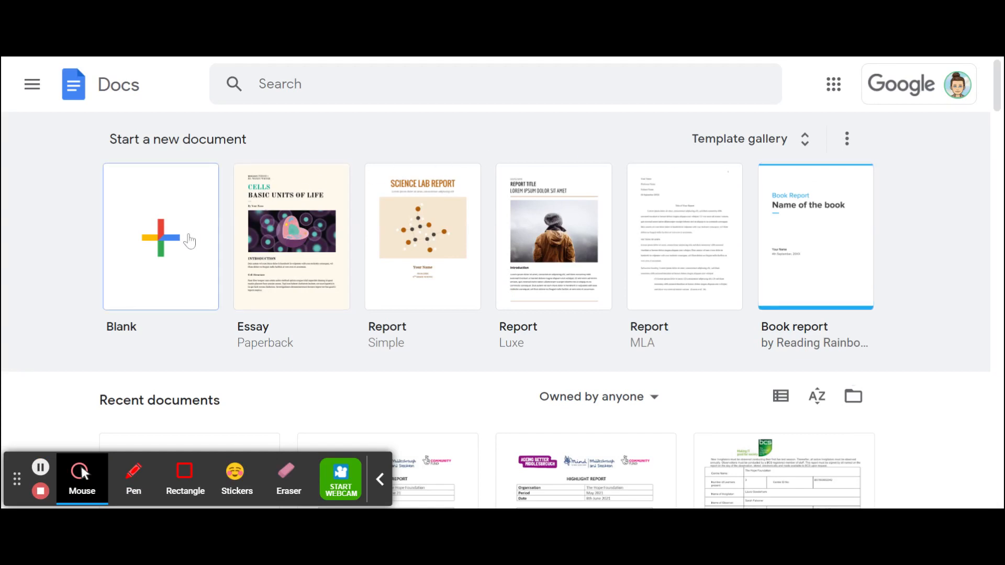
pyautogui.click(189, 238)
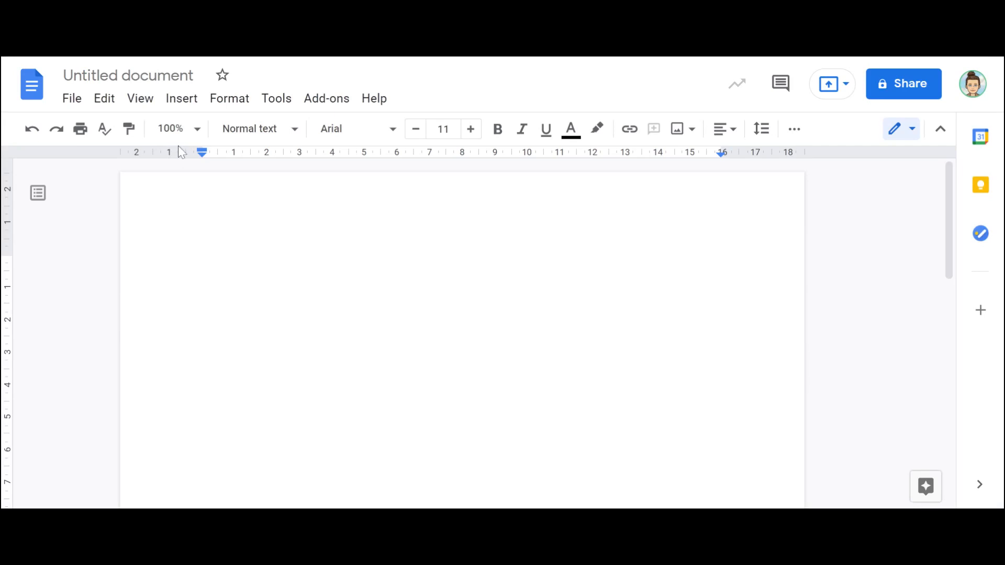
# Step: Retitle the untitled document as the author's first name followed by 'Work'
pyautogui.click(131, 76)
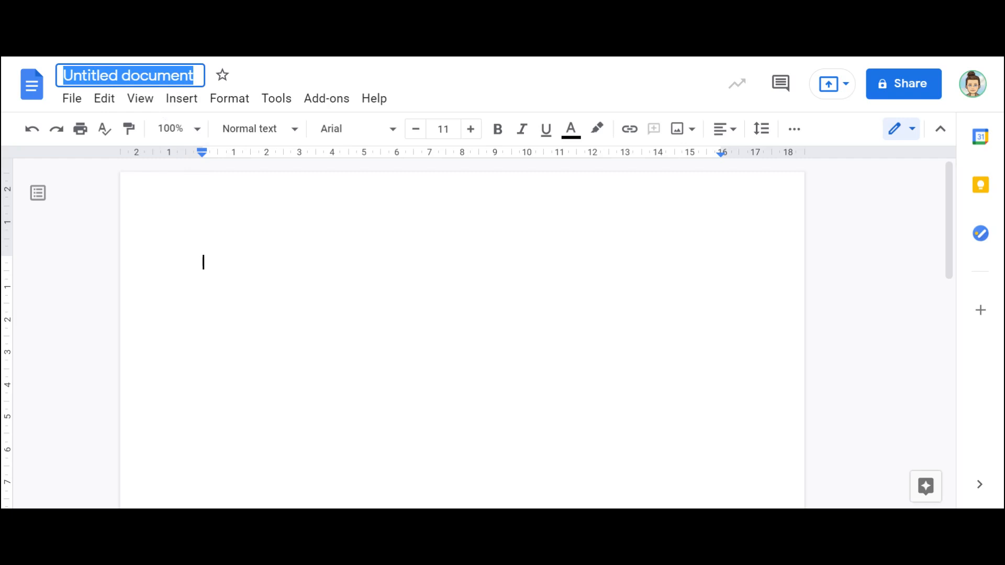
pyautogui.write('LAura')
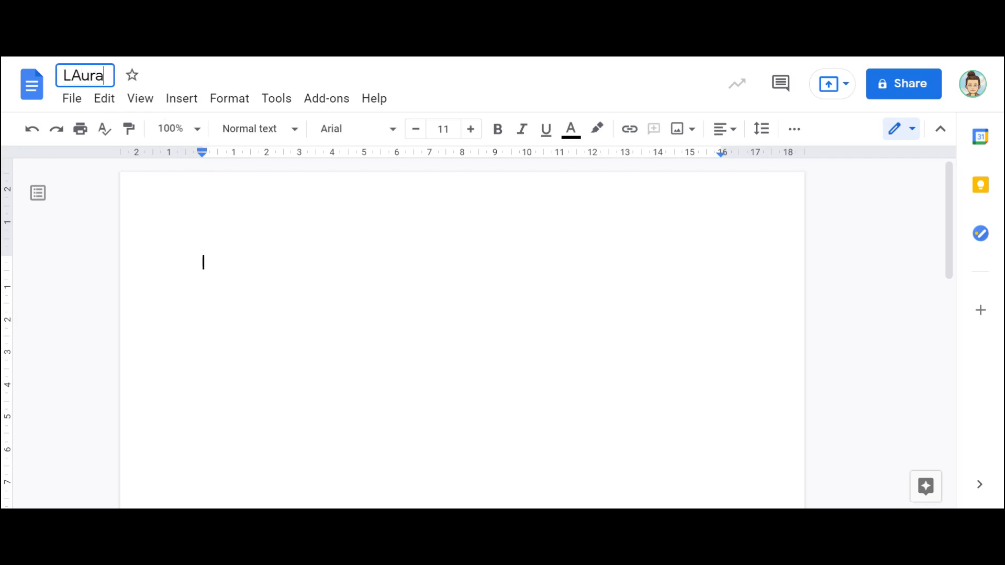
pyautogui.press('BackSpace')
pyautogui.press('BackSpace')
pyautogui.press('BackSpace')
pyautogui.press('BackSpace')
pyautogui.write('au')
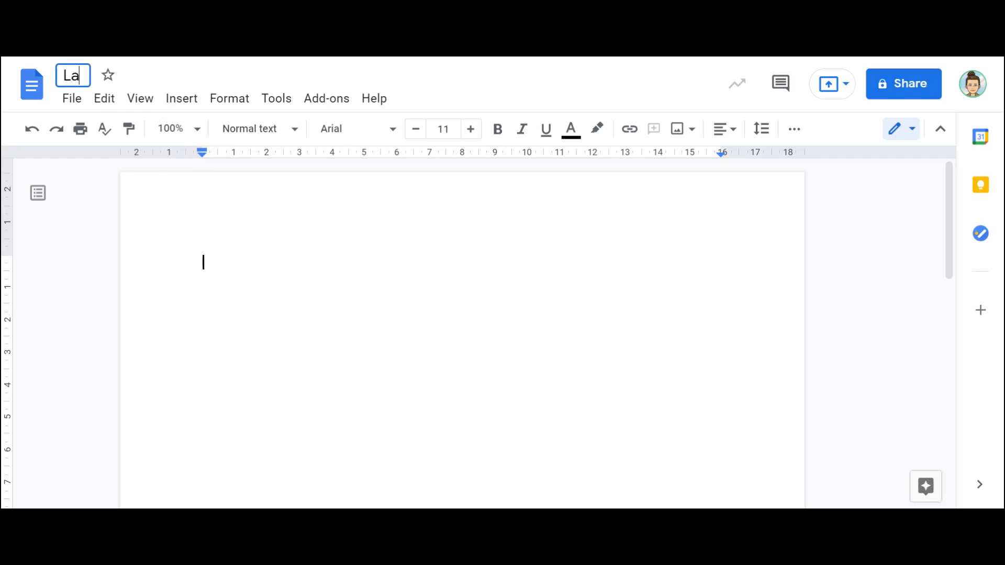
pyautogui.write("ra's Work")
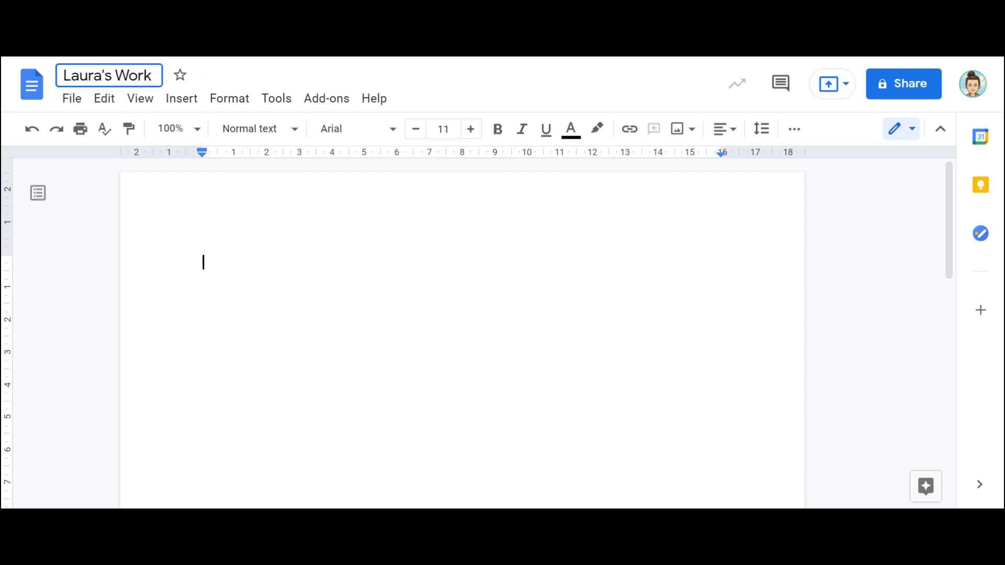
pyautogui.press('Return')
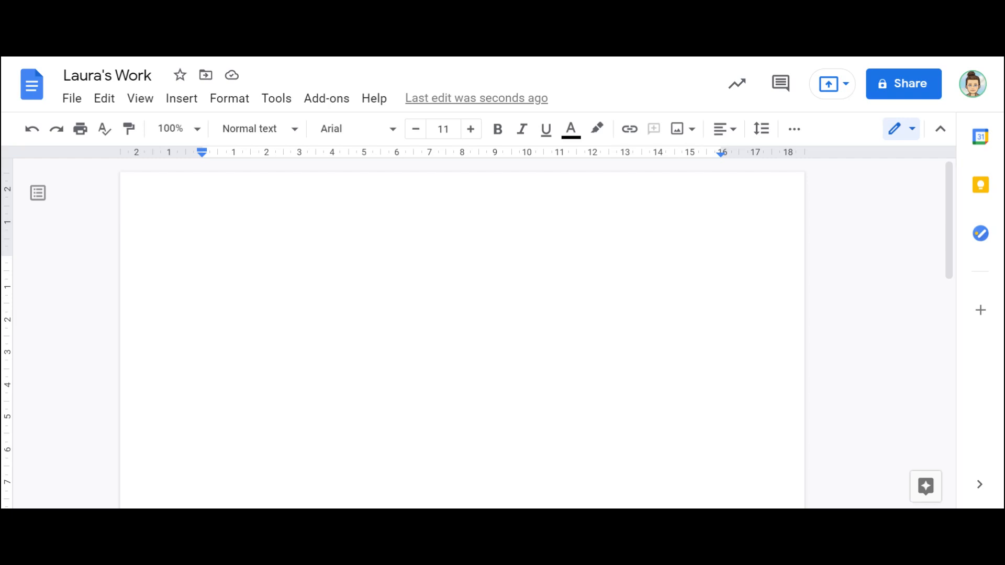
# Step: Type the author's full name, 'The Hope Foundation' and 'Middlesbrough' on separate lines
pyautogui.write('La')
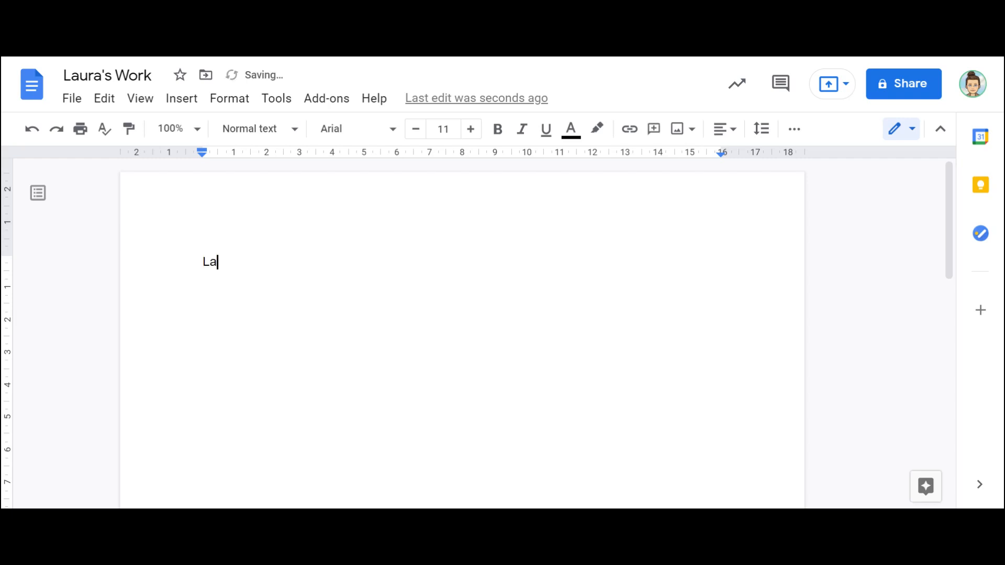
pyautogui.write('ura Gooderham')
pyautogui.press('Return')
pyautogui.write('The Hope')
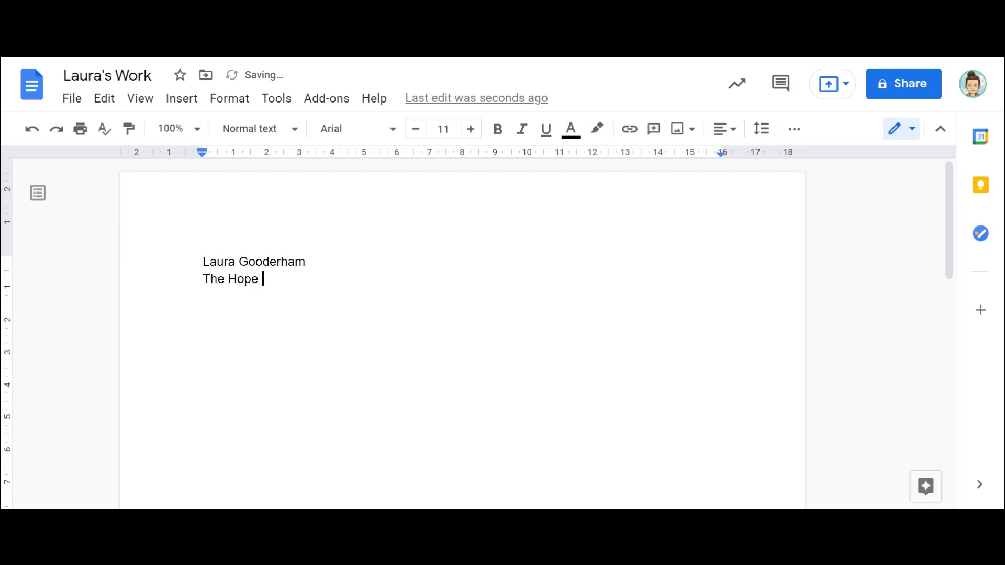
pyautogui.press('Up')
pyautogui.write('F')
pyautogui.press('BackSpace')
pyautogui.press('Down')
pyautogui.write('Foundation')
pyautogui.press('Return')
pyautogui.write('Middl')
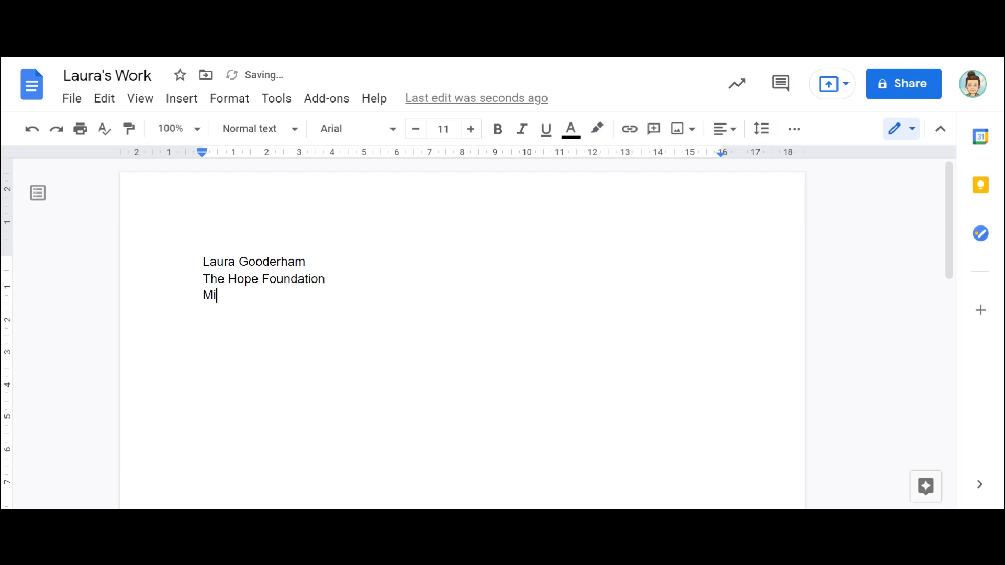
pyautogui.write('esbrough')
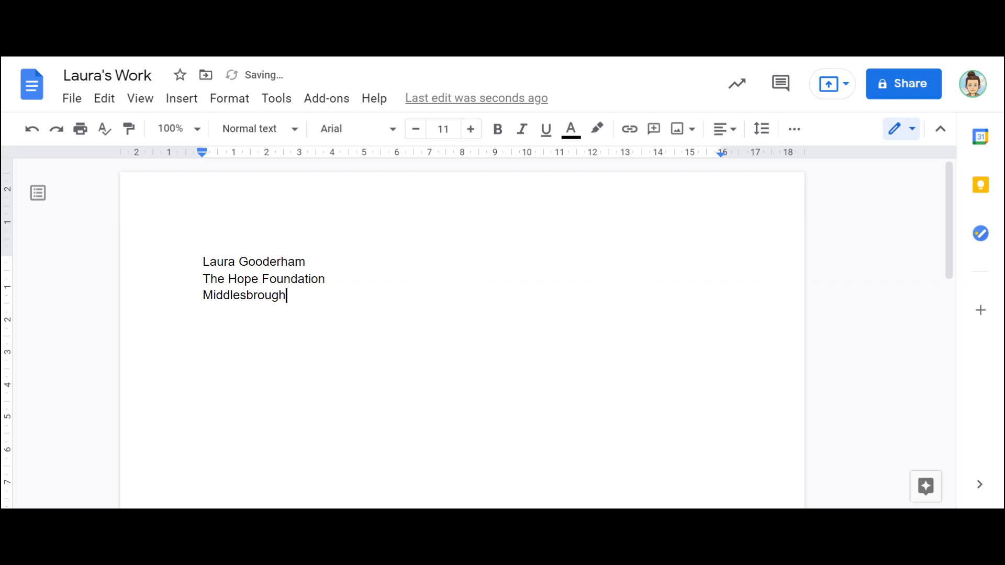
pyautogui.press('Return')
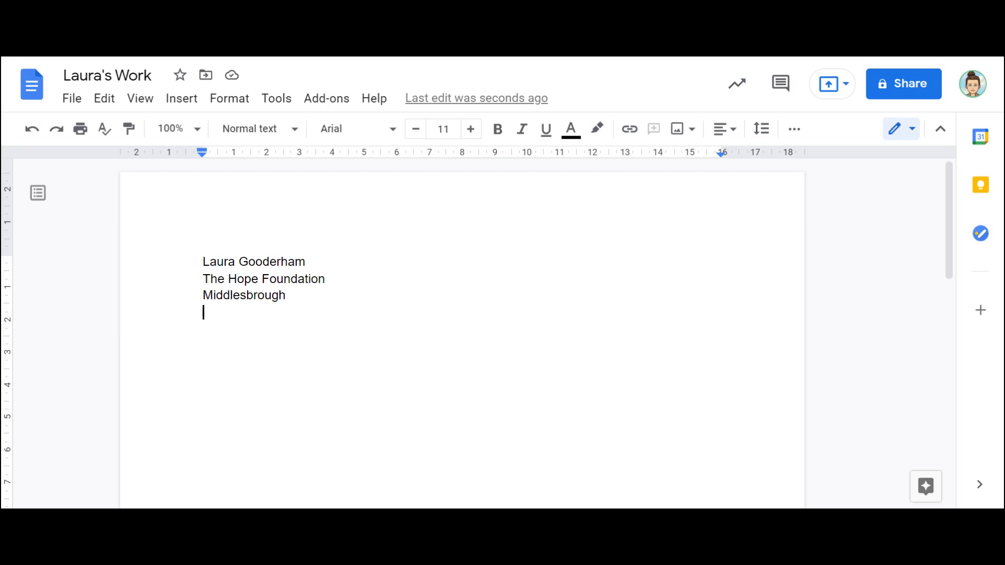
pyautogui.click(203, 262)
# Step: Right-align the name, organisation and town lines
pyautogui.moveTo(203, 262); pyautogui.dragTo(291, 312)
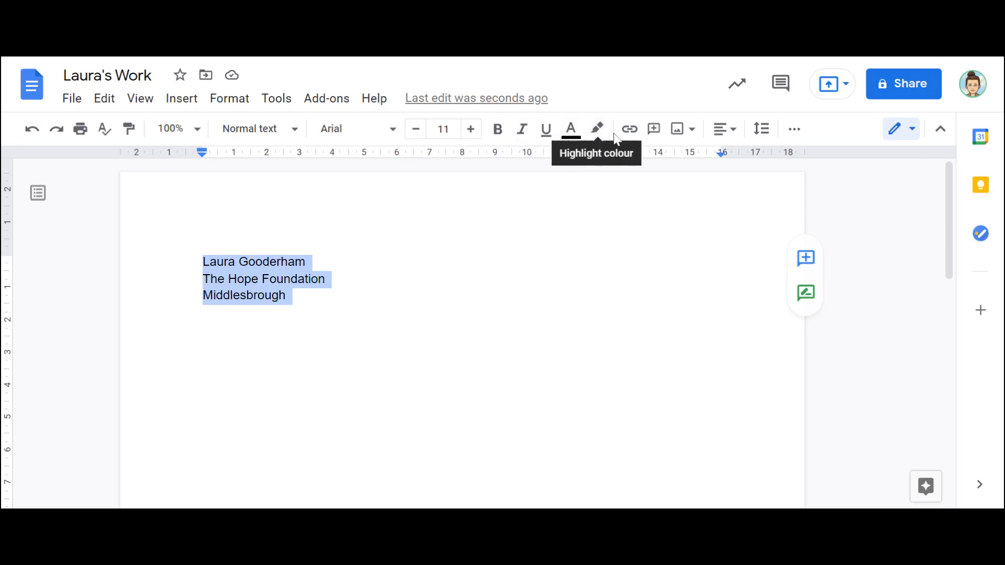
pyautogui.click(719, 137)
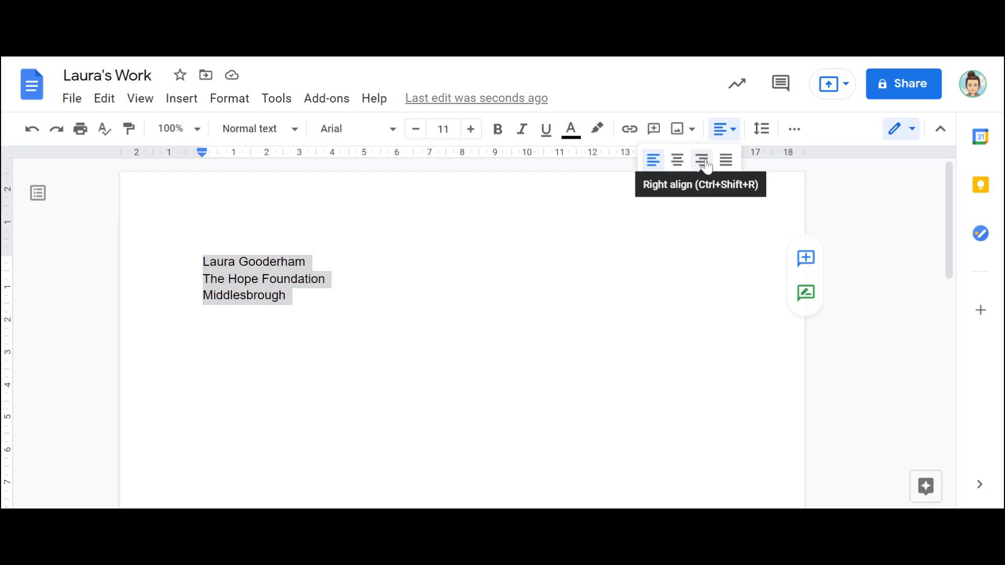
pyautogui.click(703, 161)
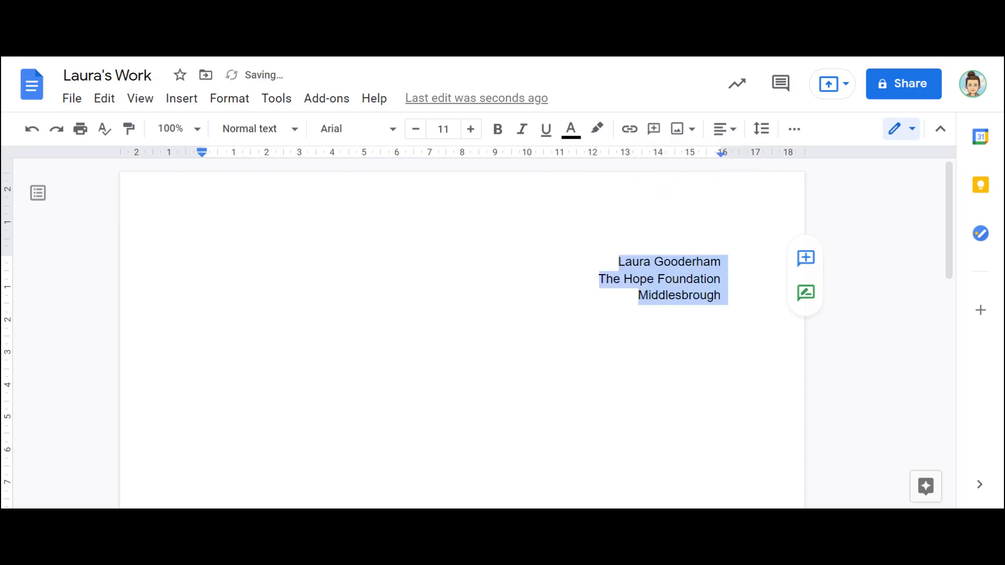
pyautogui.click(722, 262)
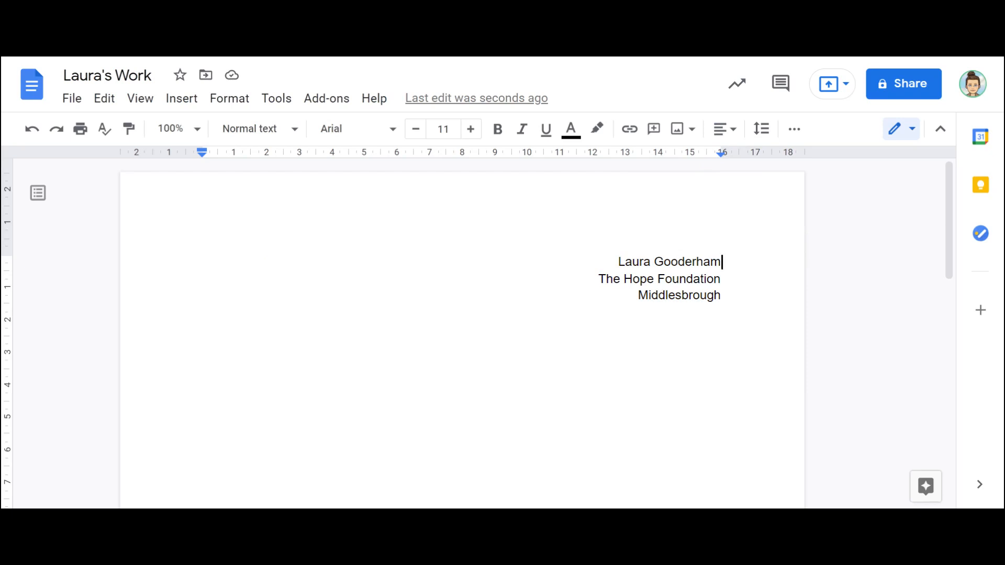
# Step: Enlarge the name line to 17 pt
pyautogui.press('Home')
pyautogui.hotkey('shift', 'Right')
pyautogui.hotkey('shift', 'Right')
pyautogui.hotkey('shift', 'Right')
pyautogui.hotkey('shift', 'Right')
pyautogui.hotkey('shift', 'Right')
pyautogui.hotkey('shift', 'Right')
pyautogui.hotkey('shift', 'Right')
pyautogui.hotkey('shift', 'Right')
pyautogui.hotkey('shift', 'Right')
pyautogui.hotkey('shift', 'Right')
pyautogui.hotkey('shift', 'Right')
pyautogui.hotkey('shift', 'Right')
pyautogui.hotkey('shift', 'Right')
pyautogui.hotkey('shift', 'Right')
pyautogui.hotkey('shift', 'Right')
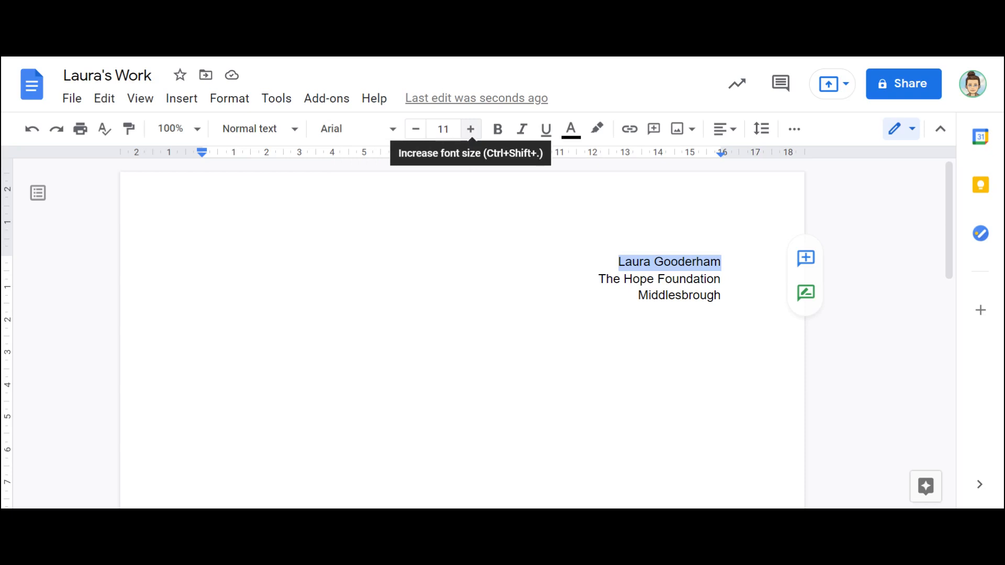
pyautogui.click(466, 134)
pyautogui.click(466, 134)
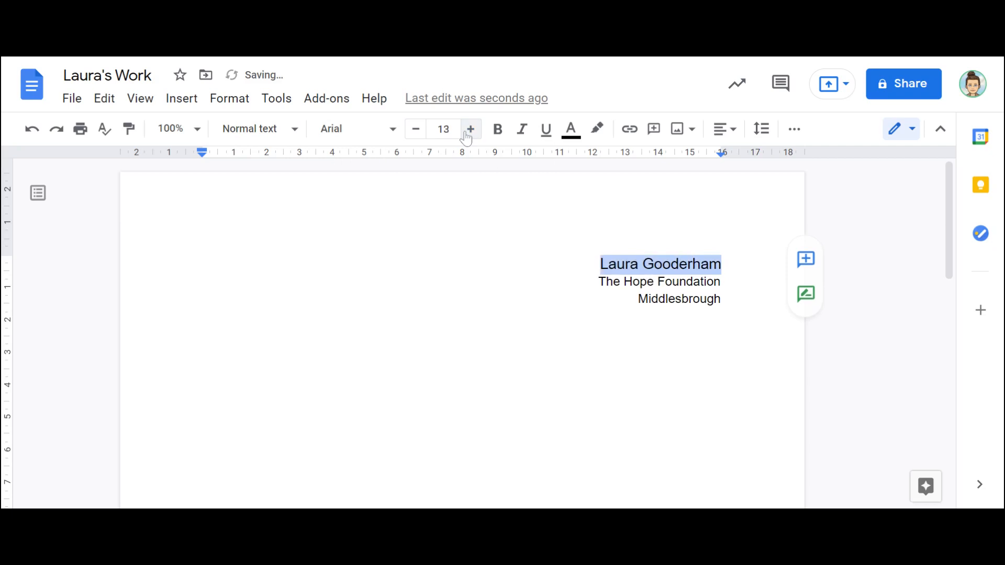
pyautogui.click(466, 135)
pyautogui.click(466, 135)
pyautogui.click(466, 135)
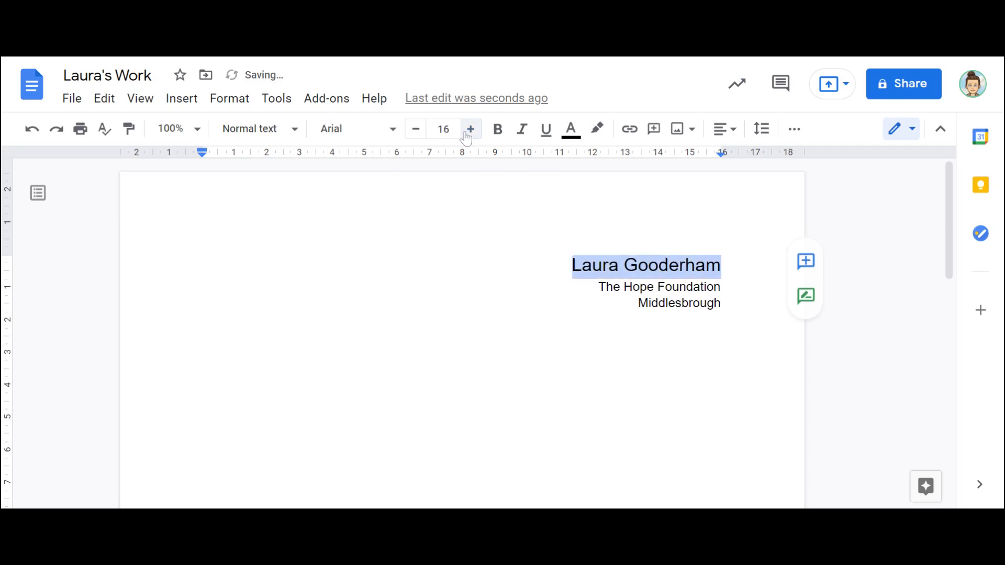
pyautogui.click(466, 135)
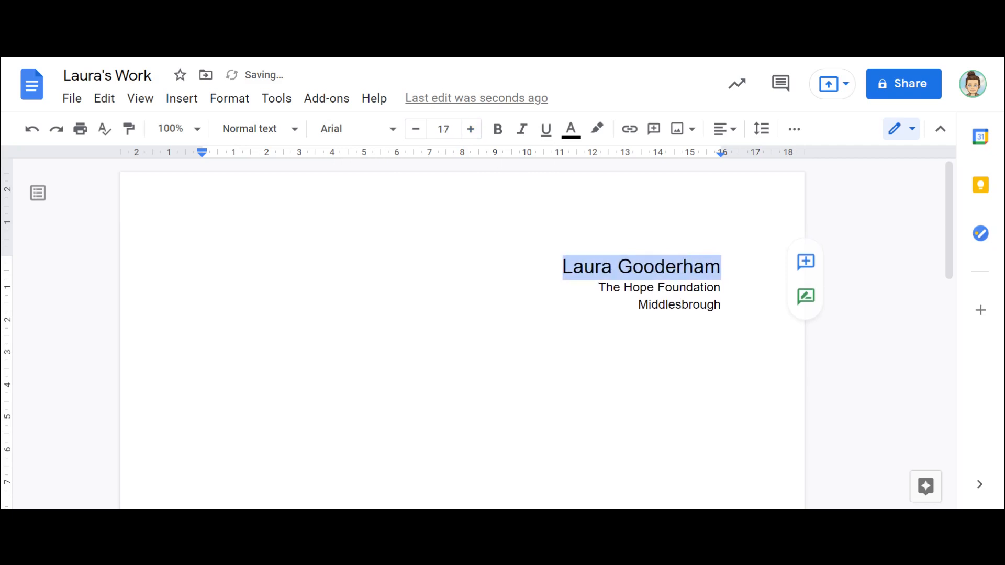
# Step: Select the organisation line 'The Hope Foundation'
pyautogui.click(696, 266)
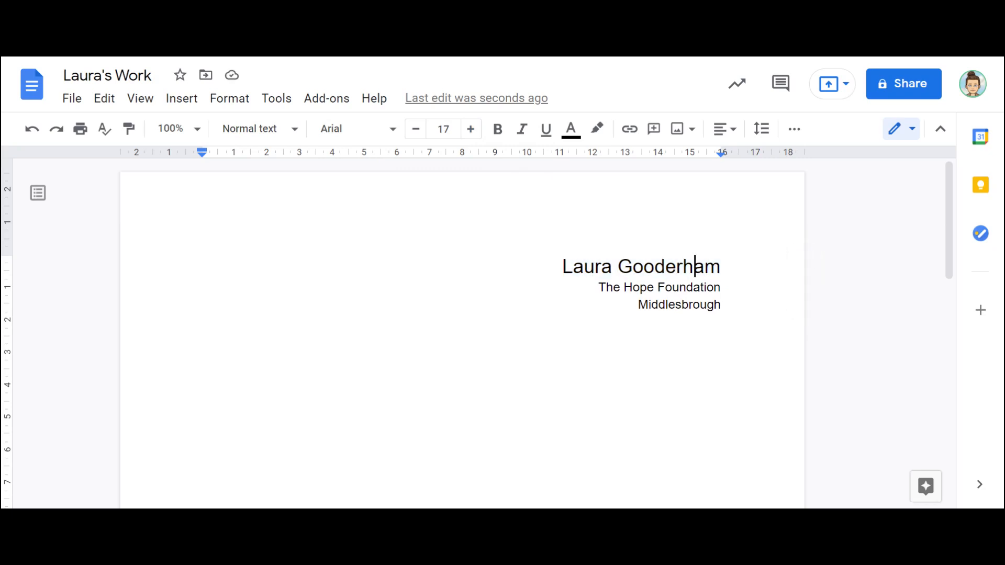
pyautogui.click(600, 288)
pyautogui.moveTo(600, 288); pyautogui.dragTo(721, 288)
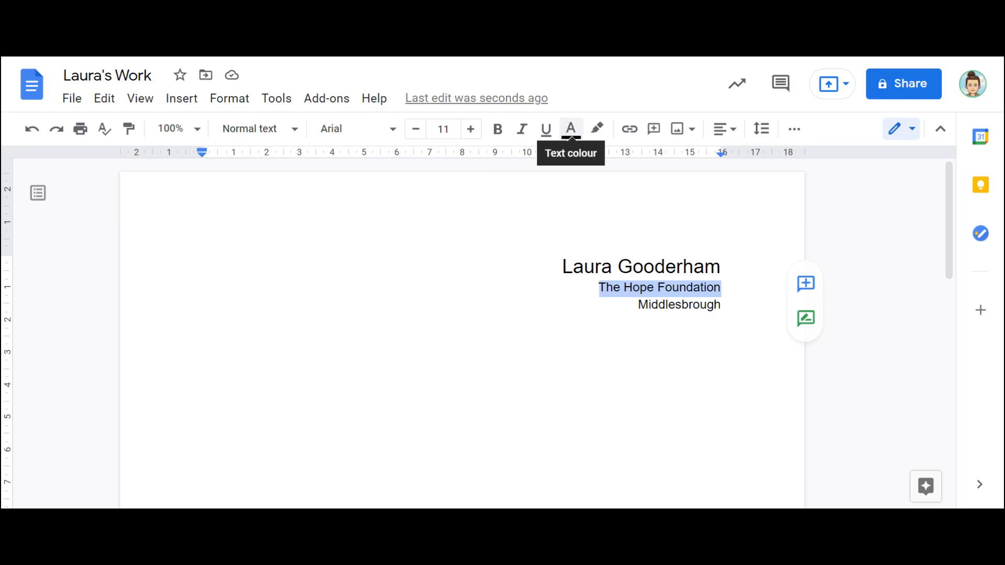
# Step: Colour 'The Hope Foundation' blue from the Text colour palette
pyautogui.click(570, 137)
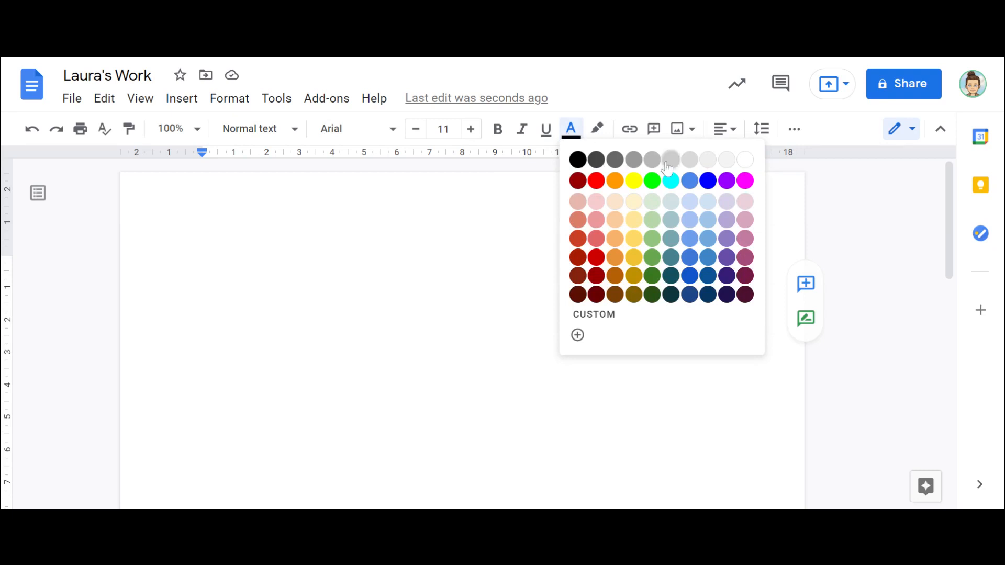
pyautogui.click(706, 181)
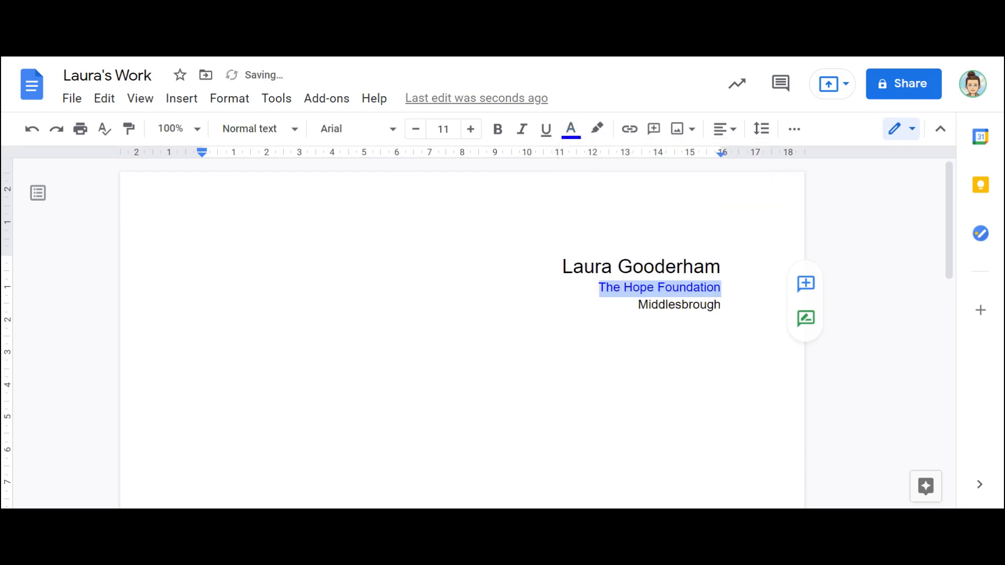
pyautogui.click(723, 287)
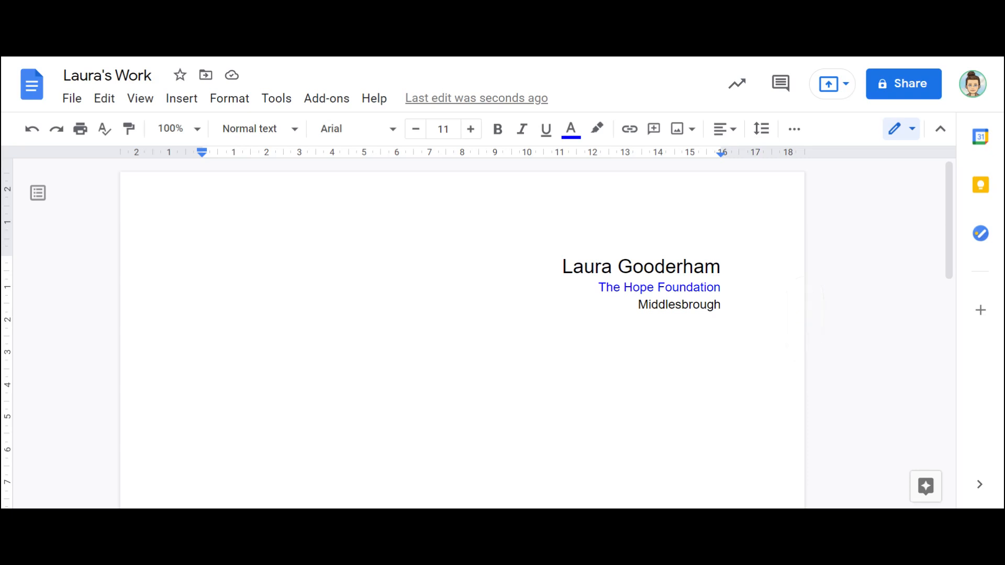
# Step: Set Middlesbrough in the Pacifico font
pyautogui.press('Right')
pyautogui.hotkey('shift', 'Right')
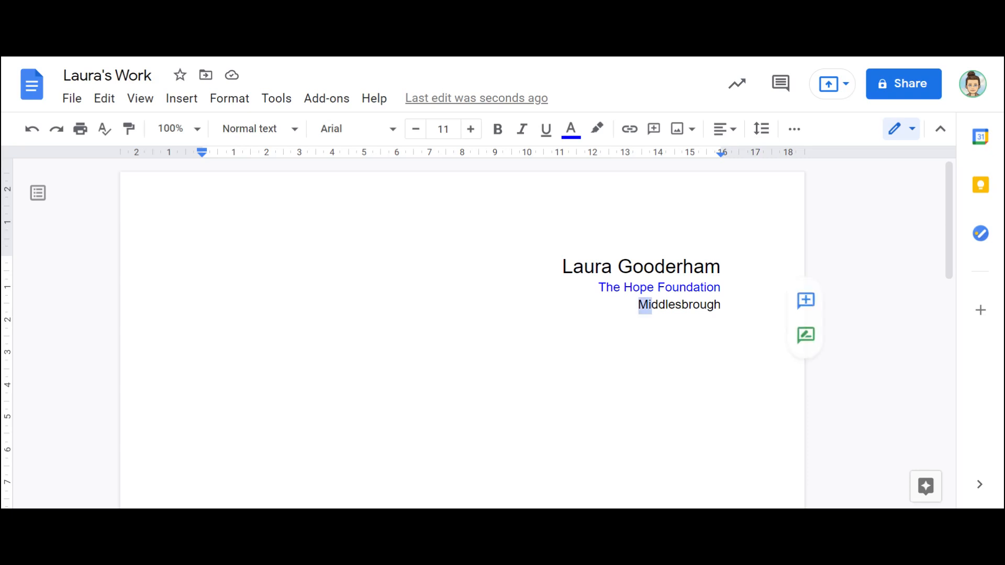
pyautogui.hotkey('shift', 'Right')
pyautogui.hotkey('shift', 'Right')
pyautogui.hotkey('shift', 'Right')
pyautogui.hotkey('shift', 'Right')
pyautogui.hotkey('shift', 'Right')
pyautogui.hotkey('shift', 'Right')
pyautogui.hotkey('shift', 'Right')
pyautogui.hotkey('shift', 'Right')
pyautogui.hotkey('shift', 'Right')
pyautogui.hotkey('shift', 'Right')
pyautogui.hotkey('shift', 'Right')
pyautogui.hotkey('shift', 'Right')
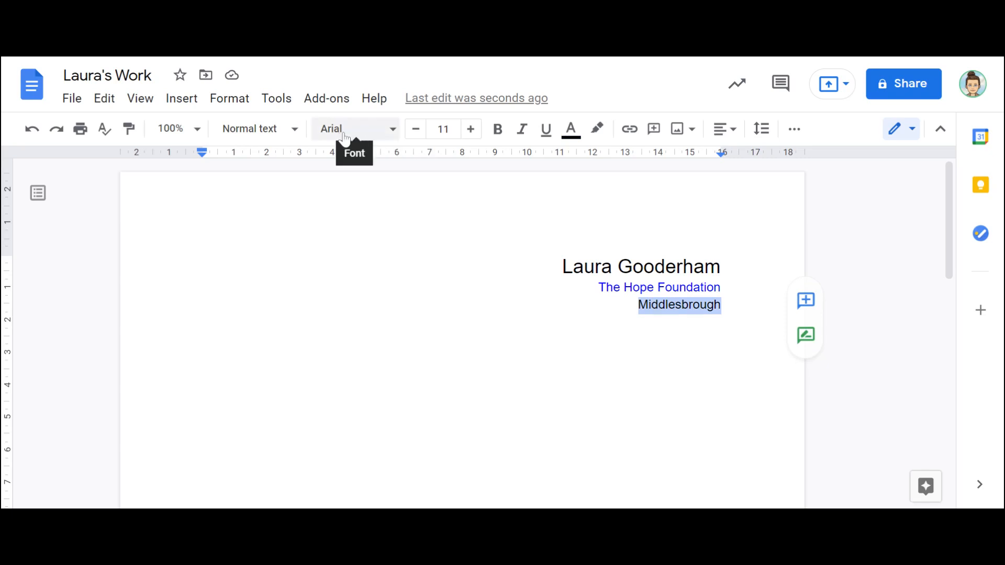
pyautogui.click(393, 130)
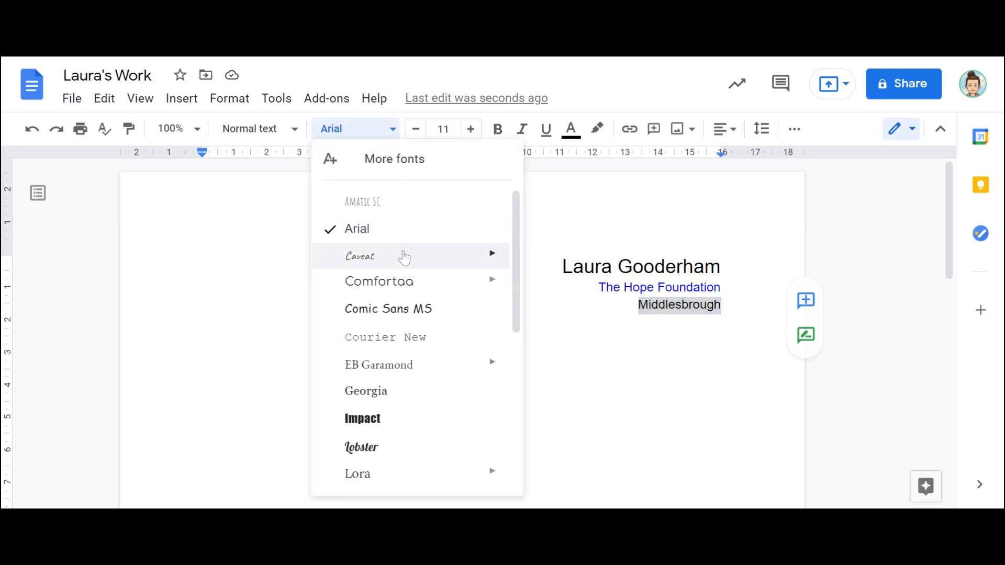
pyautogui.scroll(-5, 404, 257)
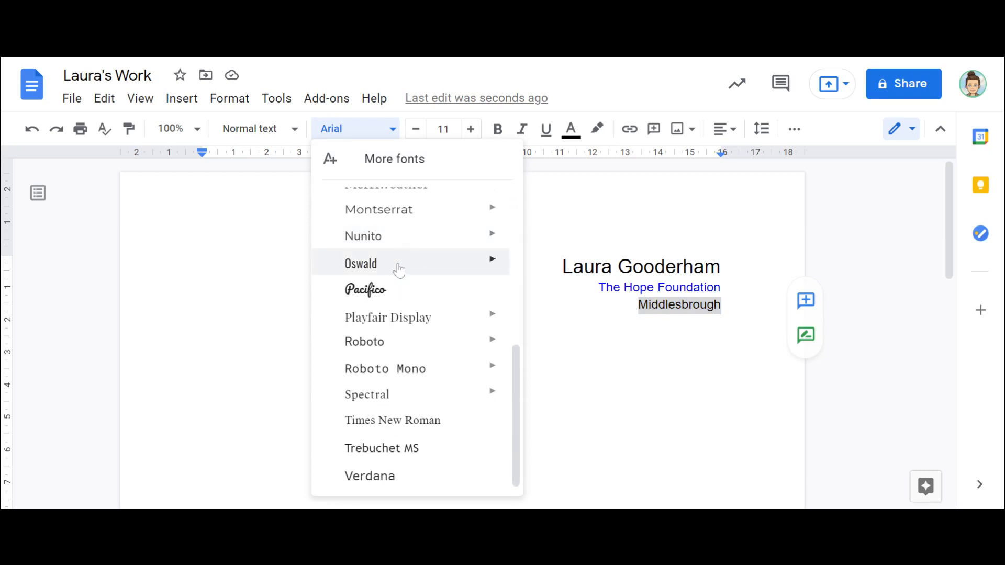
pyautogui.click(390, 290)
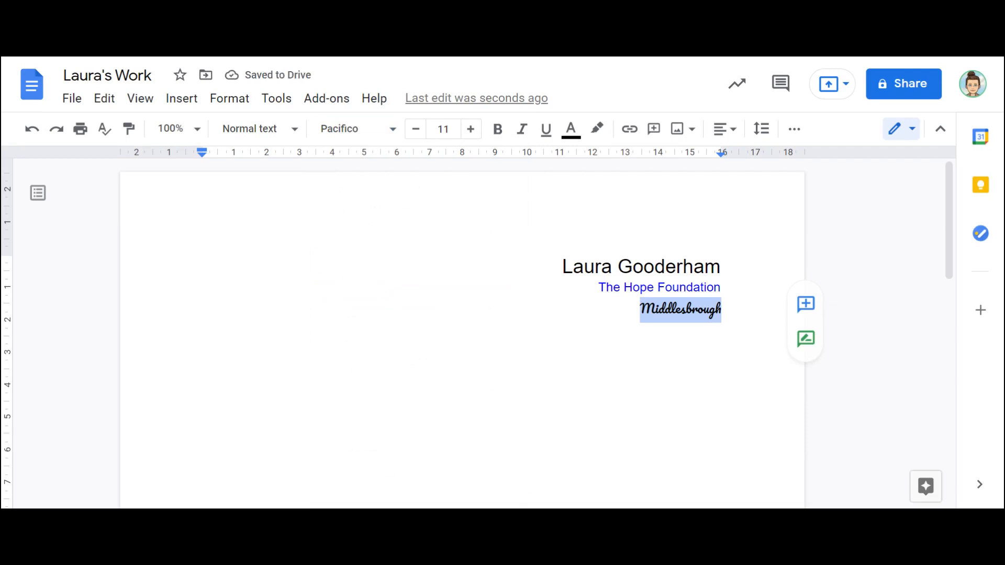
pyautogui.click(723, 309)
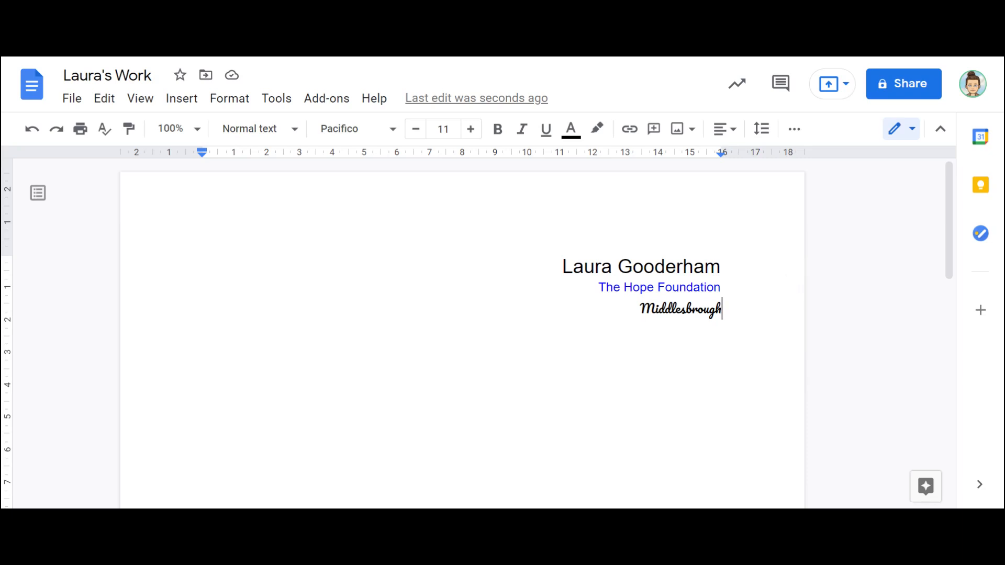
# Step: Underline Middlesbrough
pyautogui.click(641, 308)
pyautogui.hotkey('shift', 'Right')
pyautogui.hotkey('shift', 'Right')
pyautogui.hotkey('shift', 'Right')
pyautogui.hotkey('shift', 'Right')
pyautogui.hotkey('shift', 'Right')
pyautogui.hotkey('shift', 'Right')
pyautogui.hotkey('shift', 'Right')
pyautogui.hotkey('shift', 'Right')
pyautogui.hotkey('shift', 'Right')
pyautogui.hotkey('shift', 'Right')
pyautogui.hotkey('shift', 'Right')
pyautogui.hotkey('shift', 'Right')
pyautogui.hotkey('shift', 'Right')
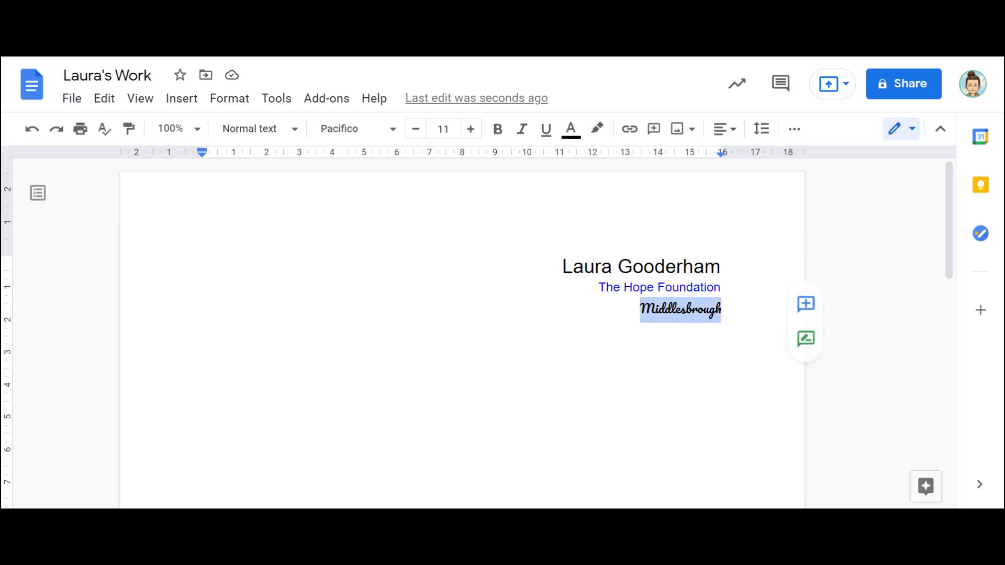
pyautogui.click(546, 131)
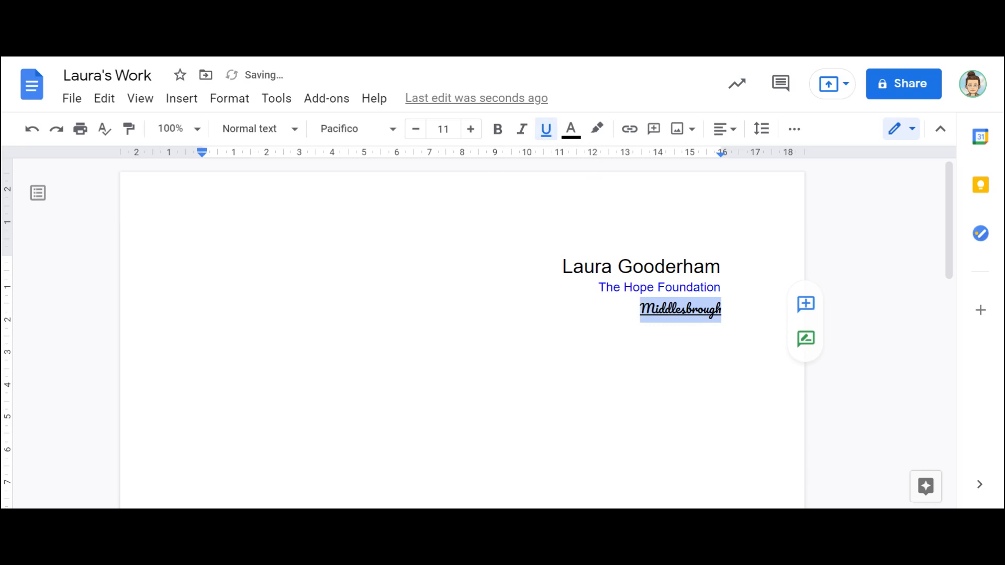
pyautogui.click(722, 309)
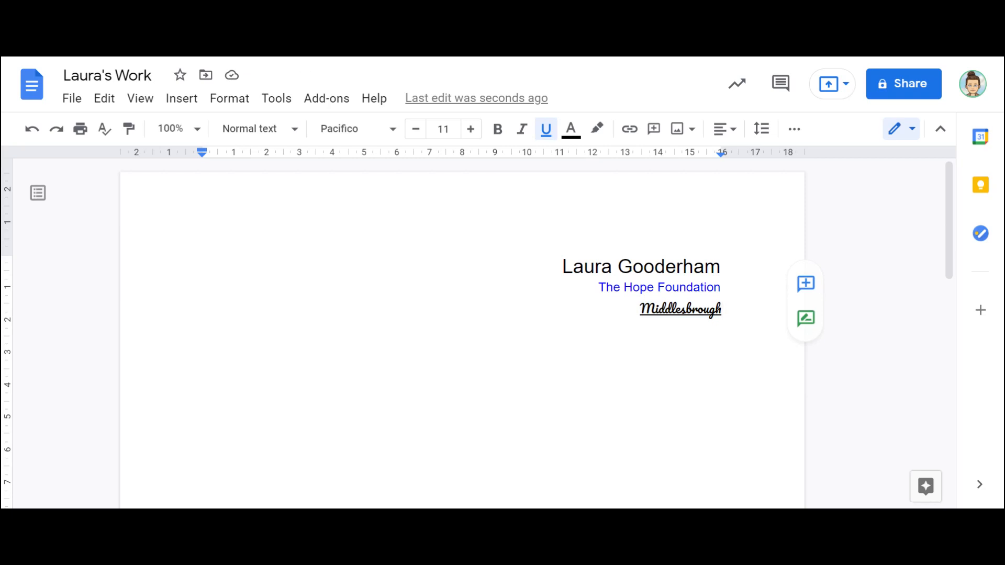
# Step: Make 'The Hope Foundation' bold
pyautogui.click(721, 287)
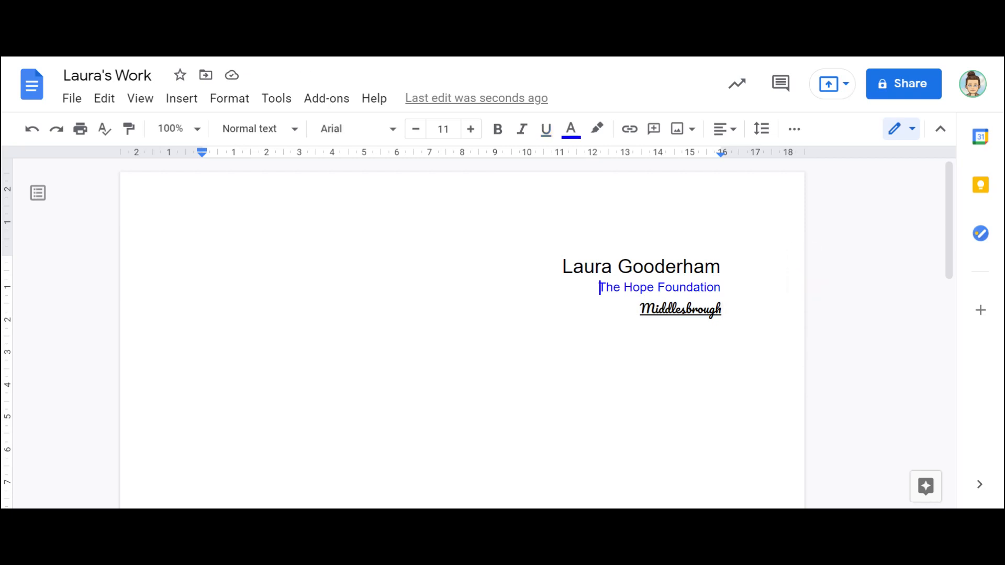
pyautogui.hotkey('shift', 'Right')
pyautogui.hotkey('shift', 'Right')
pyautogui.hotkey('shift', 'Right')
pyautogui.hotkey('shift', 'Right')
pyautogui.hotkey('shift', 'Right')
pyautogui.hotkey('shift', 'Right')
pyautogui.hotkey('shift', 'Right')
pyautogui.hotkey('shift', 'Right')
pyautogui.hotkey('shift', 'Right')
pyautogui.hotkey('shift', 'Right')
pyautogui.hotkey('shift', 'Right')
pyautogui.hotkey('shift', 'Right')
pyautogui.hotkey('shift', 'Right')
pyautogui.hotkey('shift', 'Right')
pyautogui.hotkey('shift', 'Right')
pyautogui.hotkey('shift', 'Right')
pyautogui.hotkey('shift', 'Right')
pyautogui.hotkey('shift', 'Right')
pyautogui.hotkey('shift', 'Right')
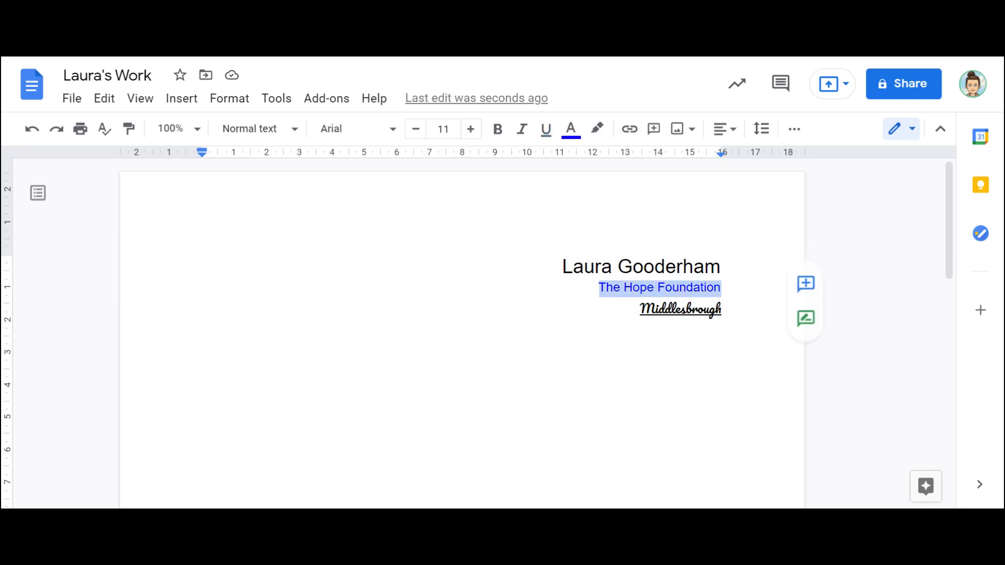
pyautogui.click(498, 130)
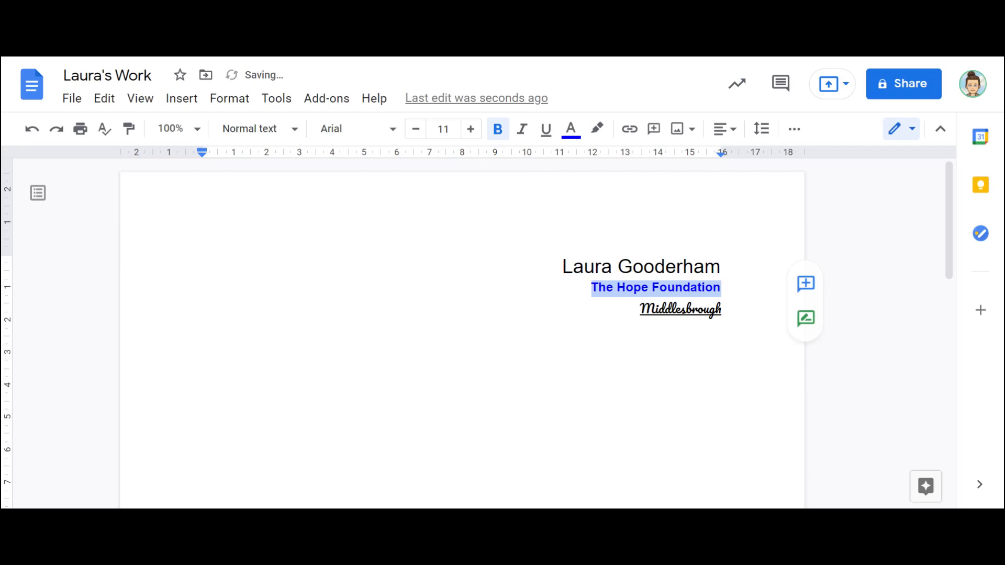
pyautogui.click(722, 288)
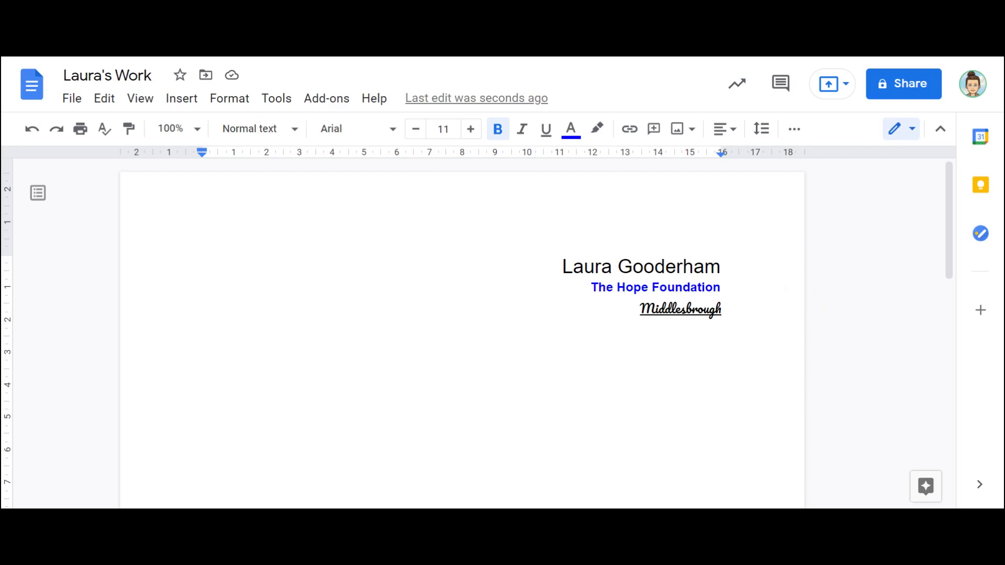
# Step: Italicise the name line
pyautogui.moveTo(563, 267); pyautogui.dragTo(722, 267)
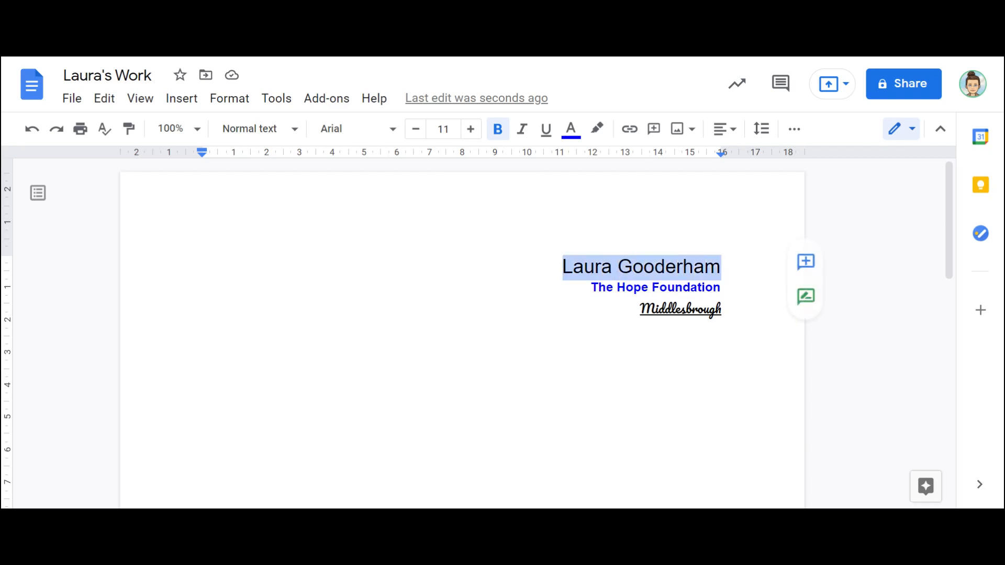
pyautogui.click(523, 132)
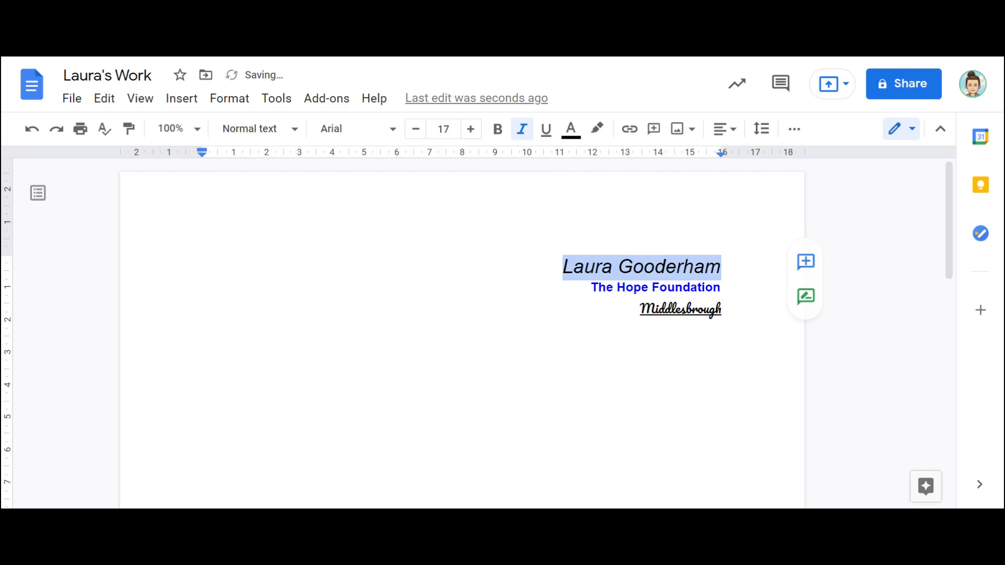
pyautogui.click(722, 267)
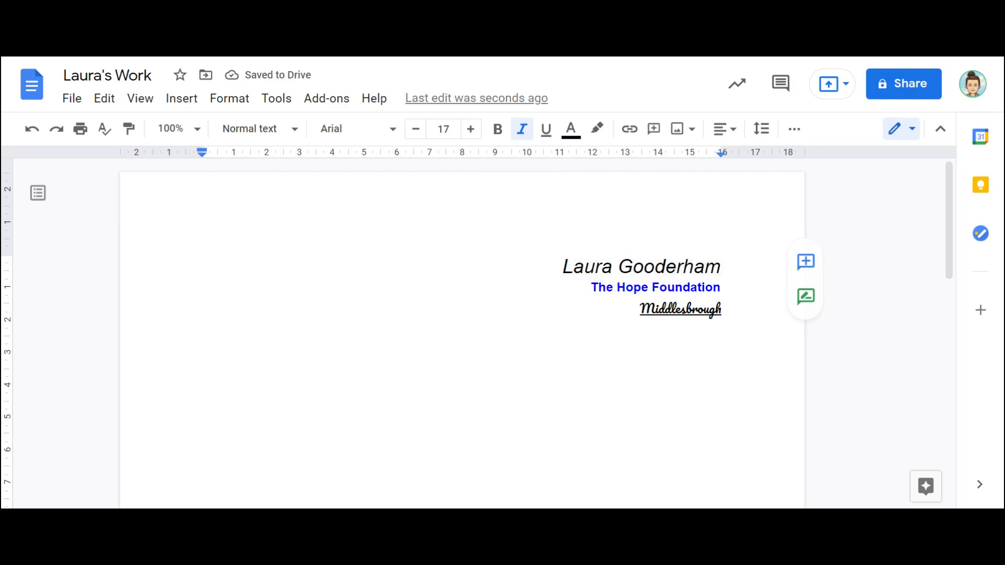
# Step: Add an empty line below Middlesbrough and bring up its alignment choices
pyautogui.doubleClick(726, 310)
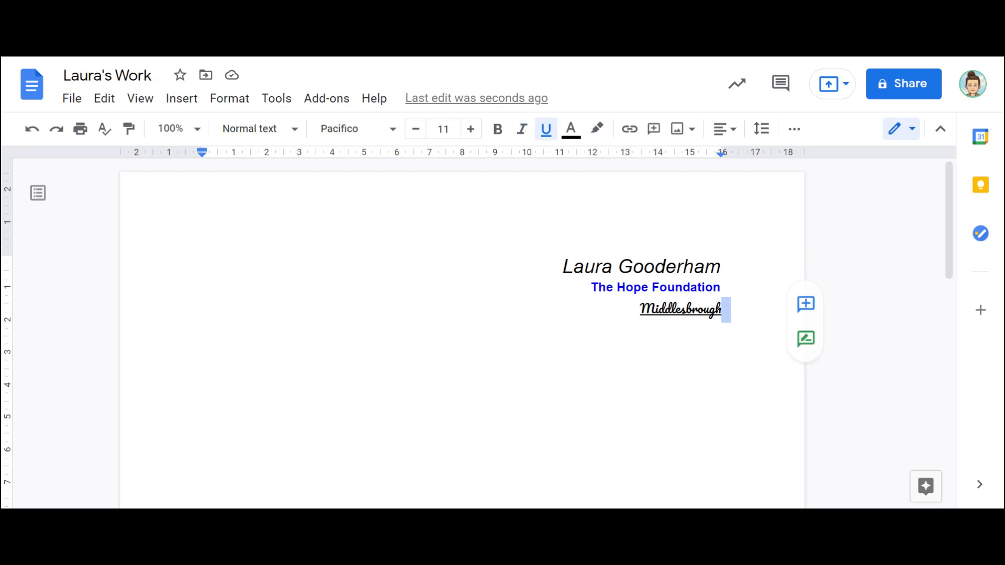
pyautogui.press('Return')
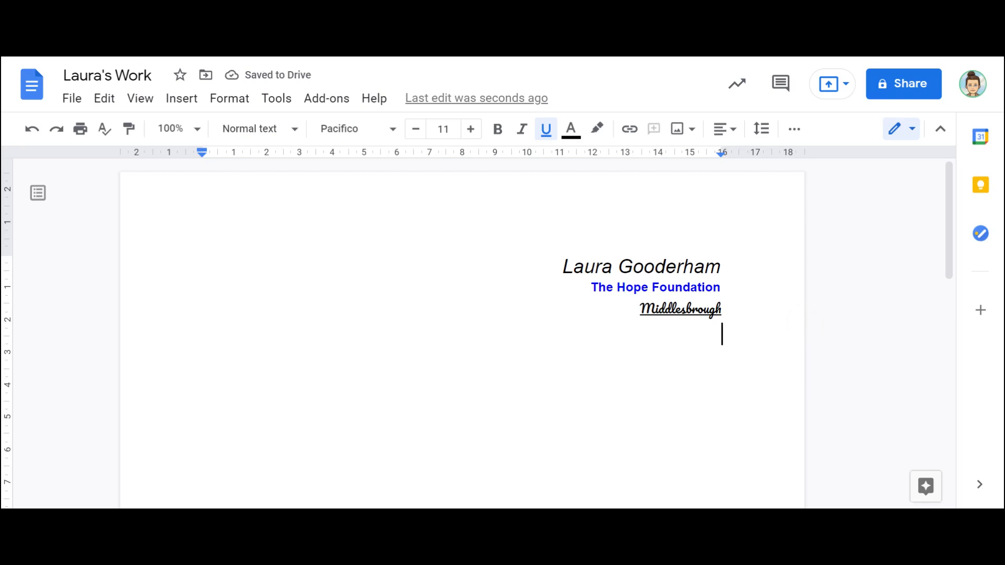
pyautogui.click(731, 135)
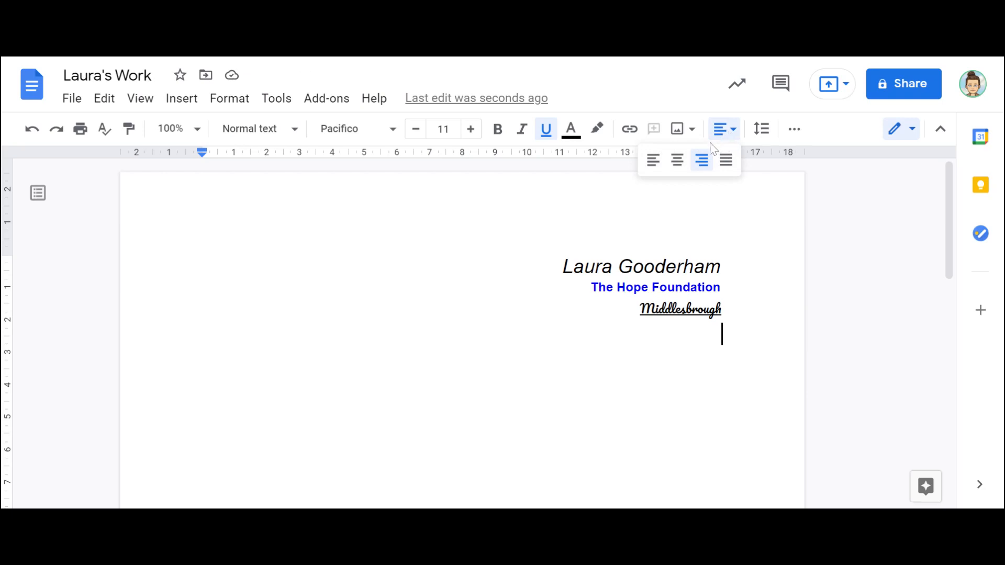